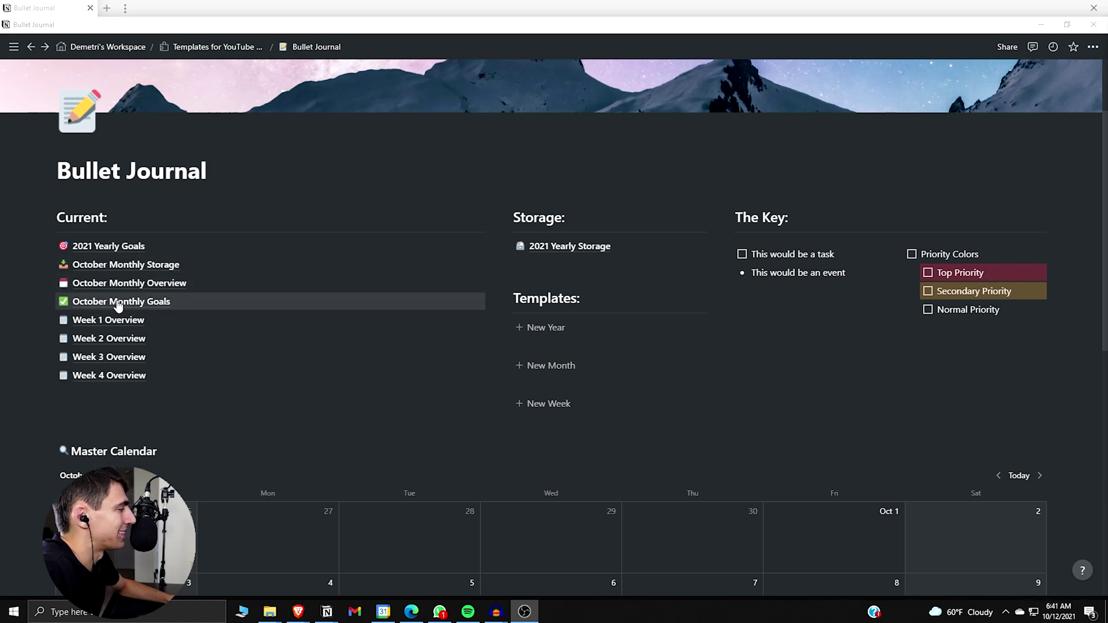
Preview the Week 1 Overview and October Monthly Overview pages, returning to the dashboard after each
{"action": "left_click", "coordinate": [202, 319]}
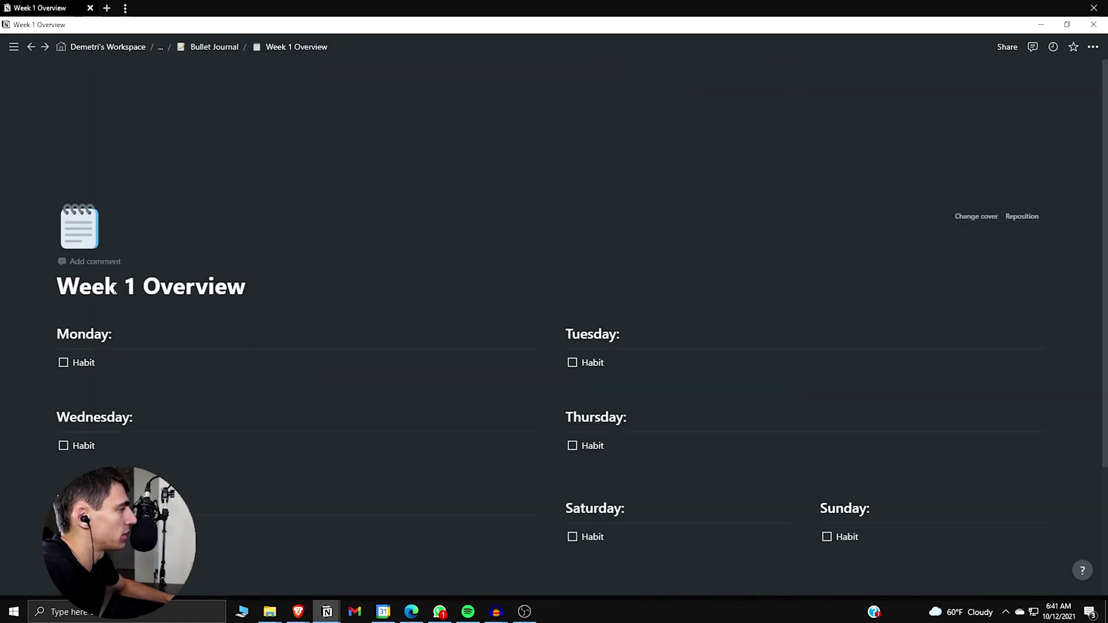
{"action": "left_click", "coordinate": [179, 48]}
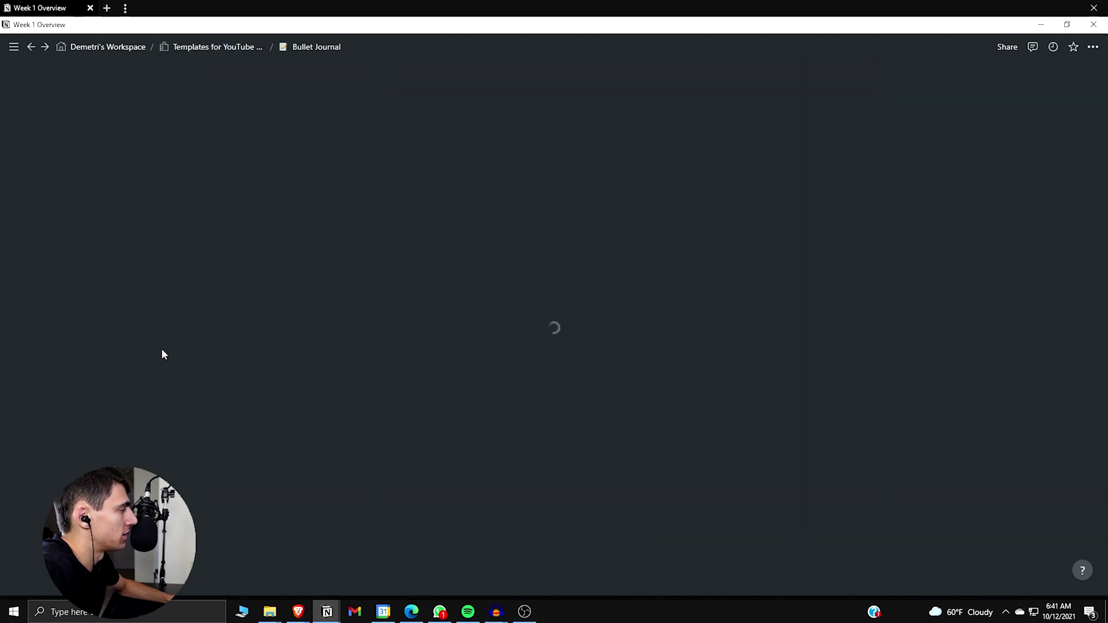
{"action": "left_click", "coordinate": [148, 406]}
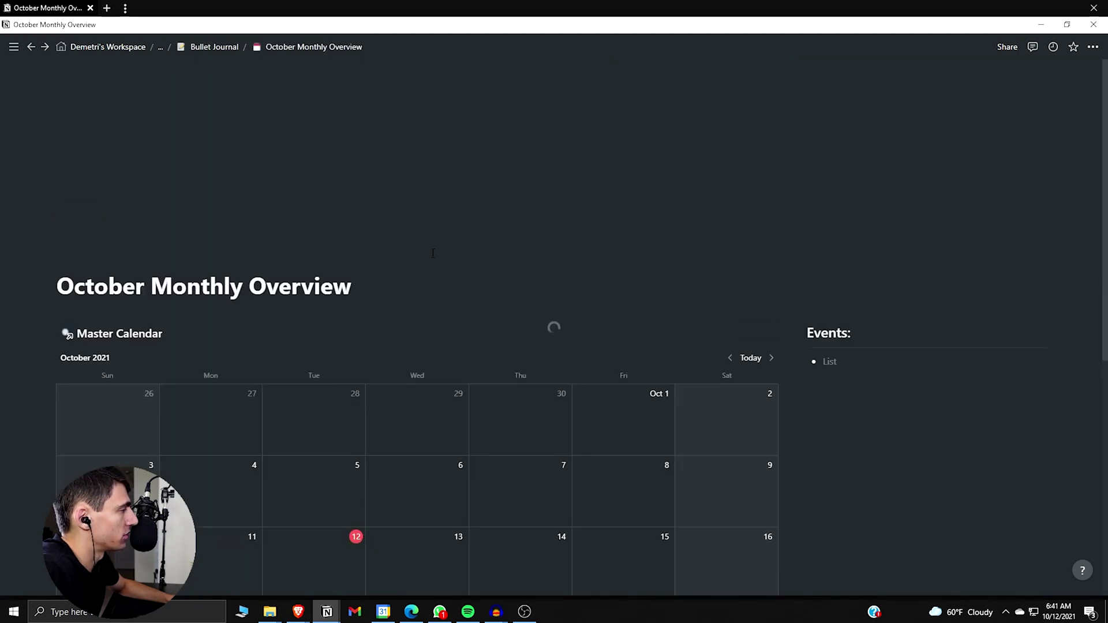
{"action": "left_click", "coordinate": [216, 47]}
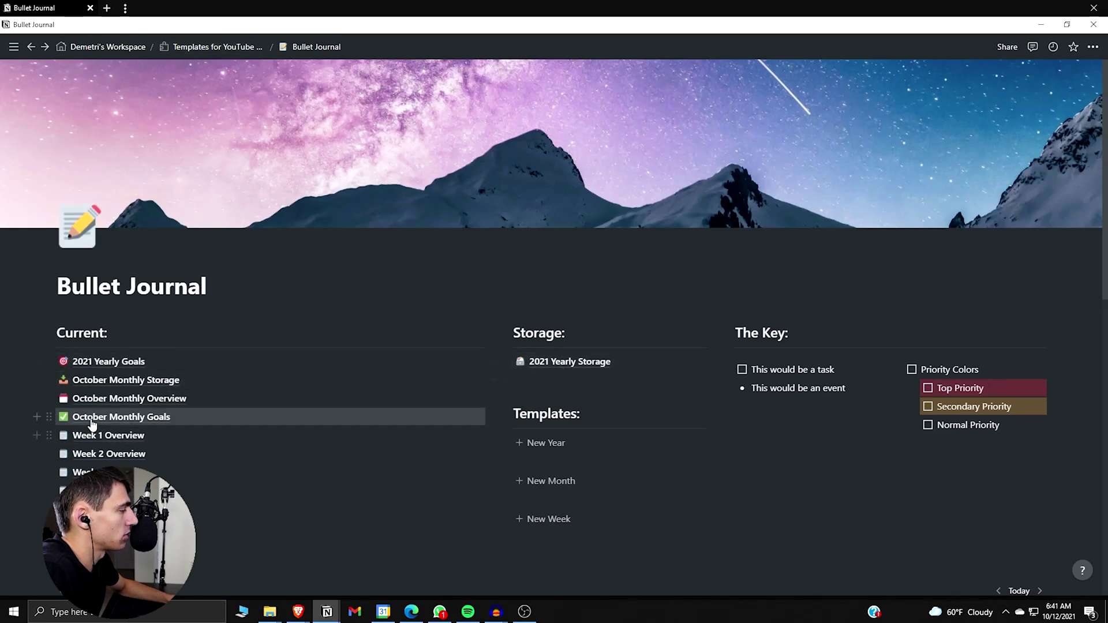
Try moving Week 1 Overview up the Current list, undo it, and return to the dashboard
{"action": "scroll", "coordinate": [124, 346], "scroll_direction": "down", "scroll_amount": 1}
{"action": "left_click_drag", "start_coordinate": [143, 383], "coordinate": [552, 305]}
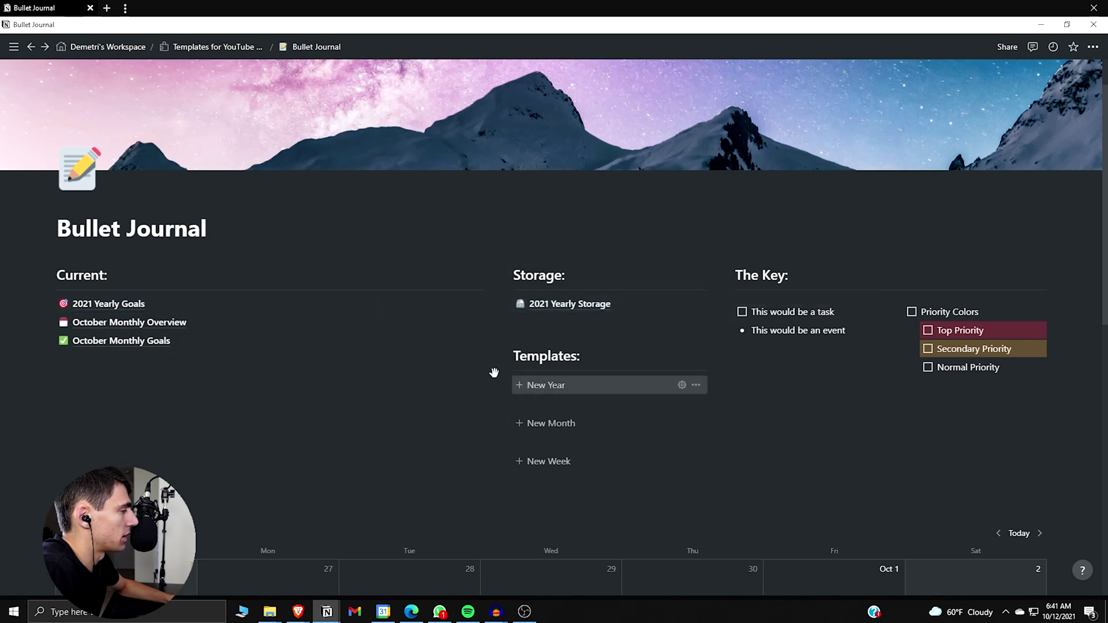
{"action": "key", "text": "ctrl+z"}
{"action": "key", "text": "ctrl+z"}
{"action": "key", "text": "ctrl+z"}
{"action": "key", "text": "ctrl+z"}
{"action": "key", "text": "ctrl+z"}
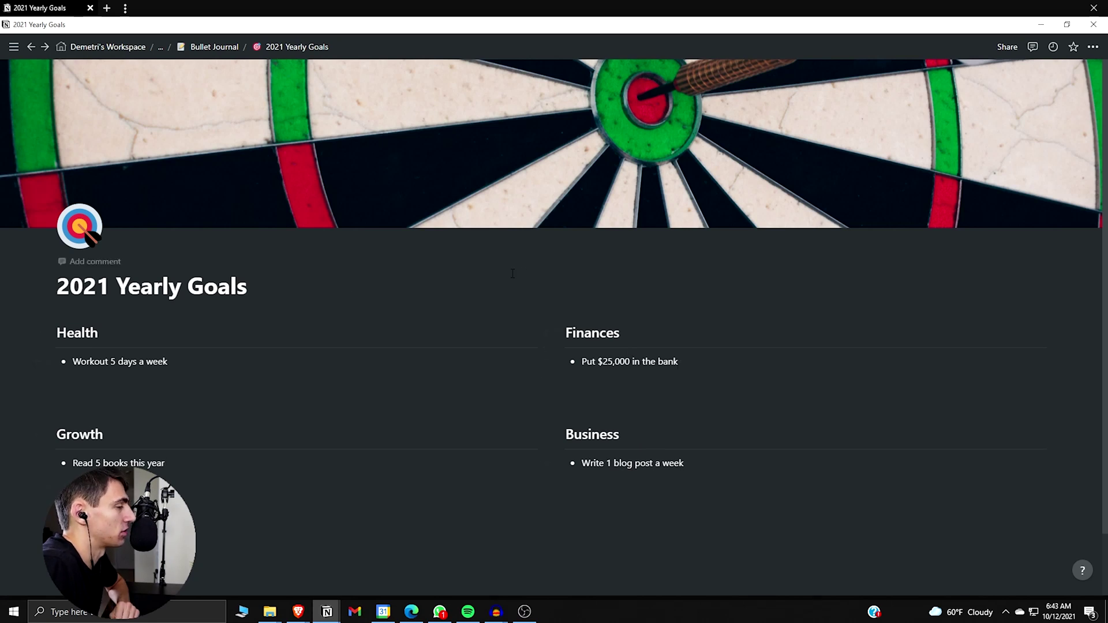
{"action": "left_click", "coordinate": [214, 47]}
Scroll up and down through the dashboard's Master Calendar to review its entries
{"action": "scroll", "coordinate": [547, 297], "scroll_direction": "down", "scroll_amount": 5}
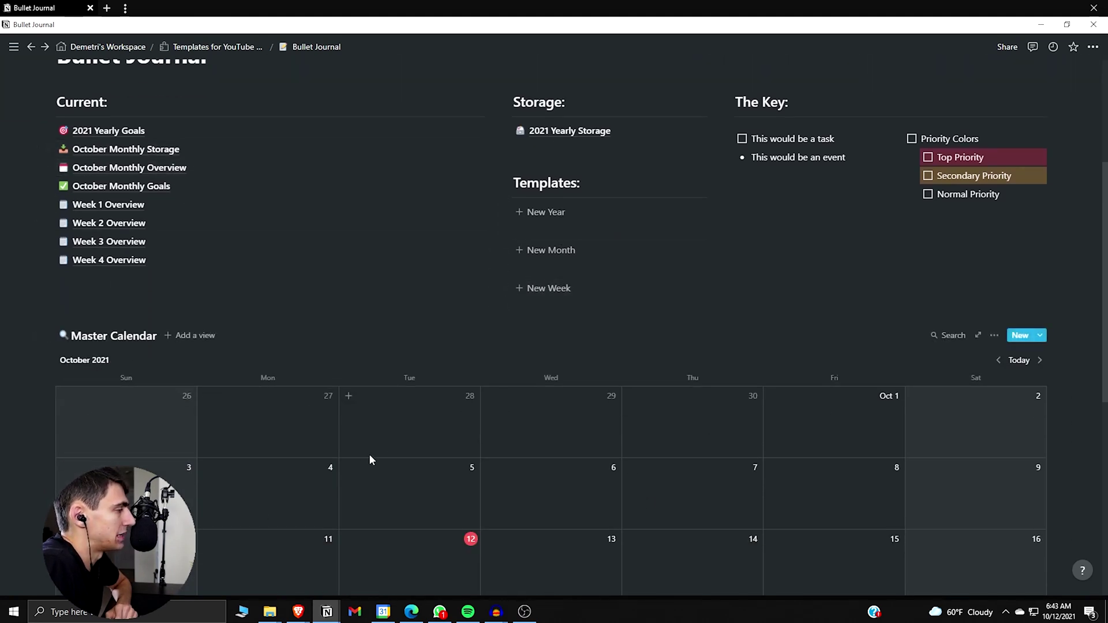
{"action": "scroll", "coordinate": [370, 459], "scroll_direction": "down", "scroll_amount": 3}
{"action": "scroll", "coordinate": [408, 470], "scroll_direction": "up", "scroll_amount": 3}
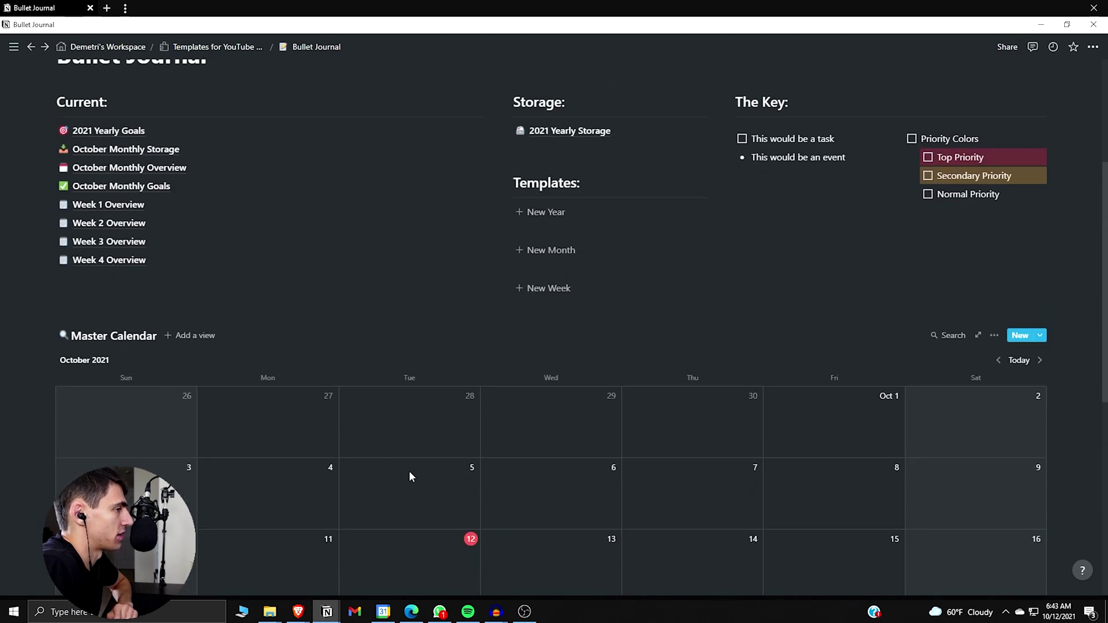
{"action": "scroll", "coordinate": [408, 471], "scroll_direction": "up", "scroll_amount": 1}
{"action": "scroll", "coordinate": [409, 472], "scroll_direction": "down", "scroll_amount": 2}
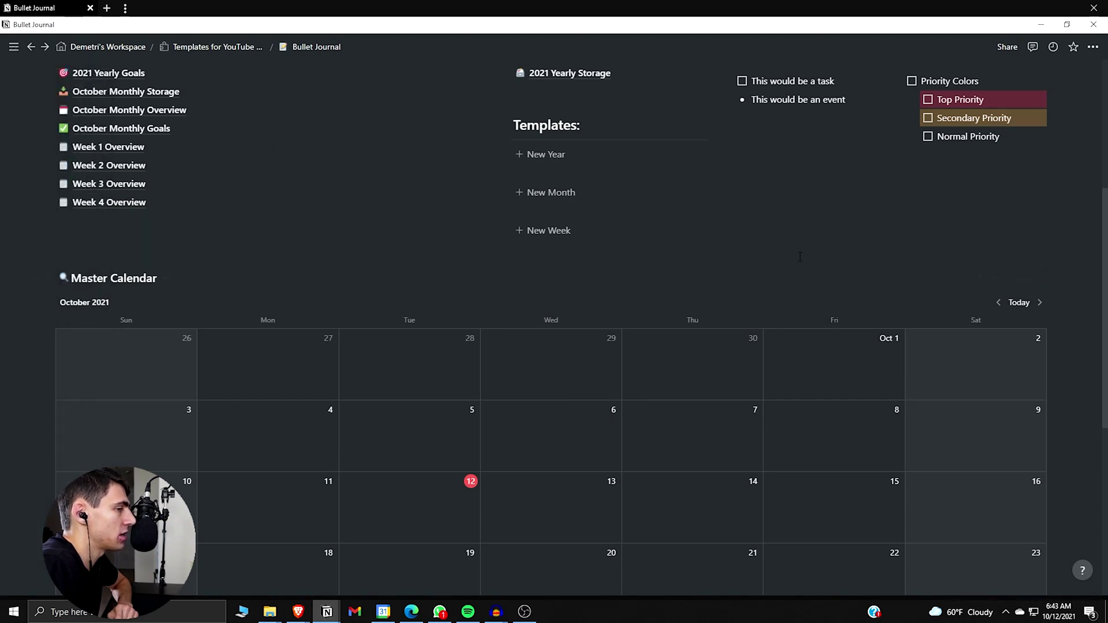
{"action": "scroll", "coordinate": [675, 406], "scroll_direction": "down", "scroll_amount": 1}
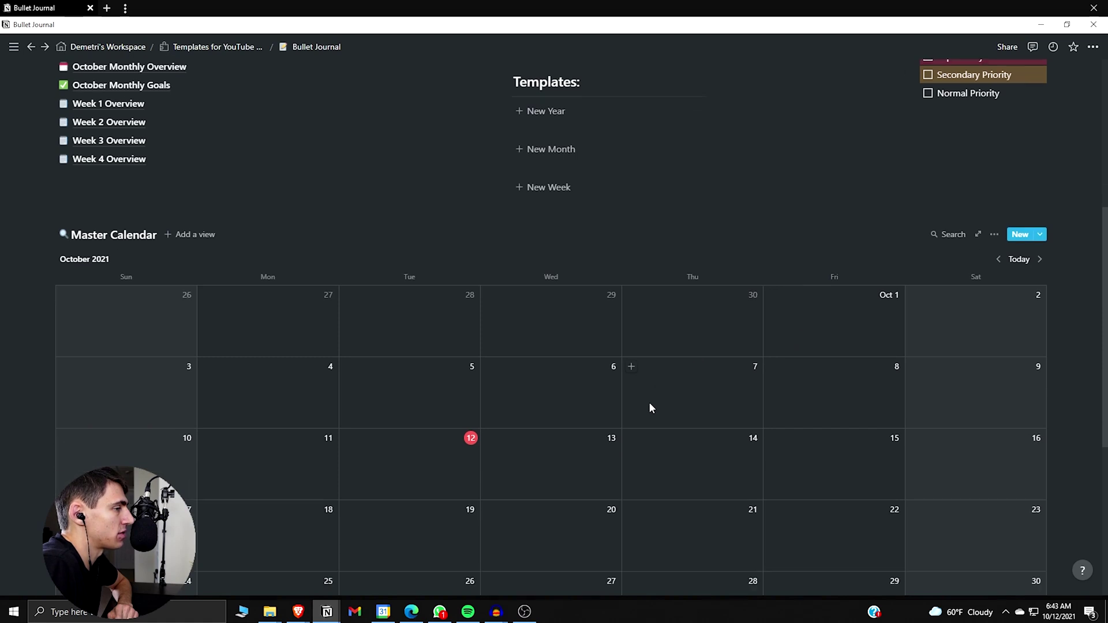
{"action": "scroll", "coordinate": [629, 407], "scroll_direction": "up", "scroll_amount": 2}
{"action": "scroll", "coordinate": [552, 365], "scroll_direction": "down", "scroll_amount": 1}
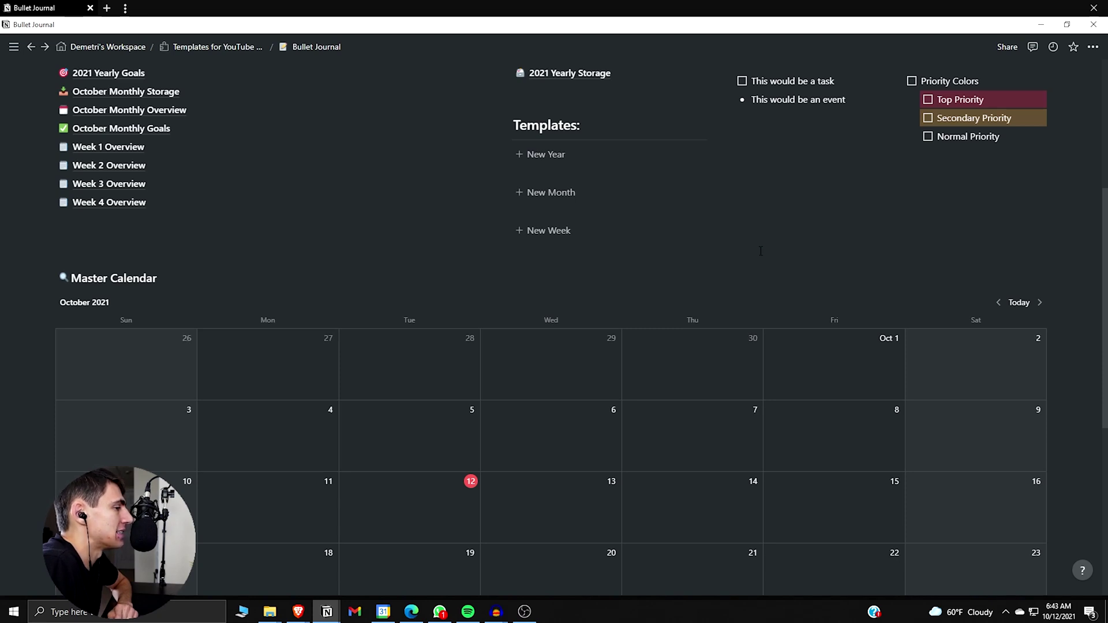
{"action": "scroll", "coordinate": [490, 408], "scroll_direction": "down", "scroll_amount": 1}
{"action": "scroll", "coordinate": [409, 332], "scroll_direction": "up", "scroll_amount": 2}
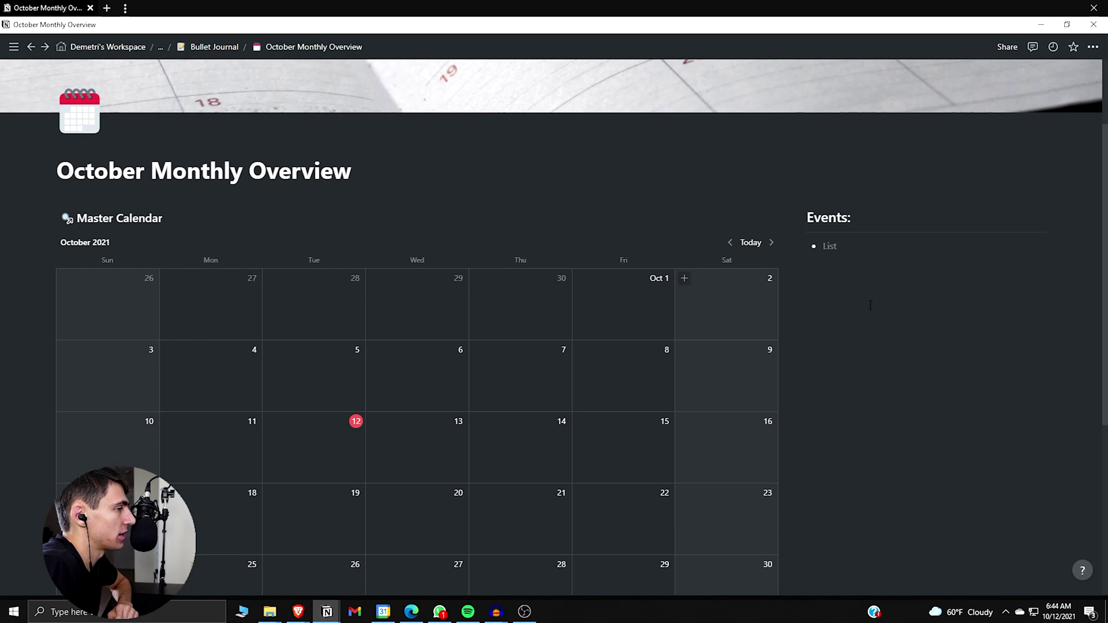
Scroll the October Monthly Goals page to view its Goals, Notes and Habits sections
{"action": "scroll", "coordinate": [871, 305], "scroll_direction": "down", "scroll_amount": 1}
{"action": "scroll", "coordinate": [871, 307], "scroll_direction": "up", "scroll_amount": 2}
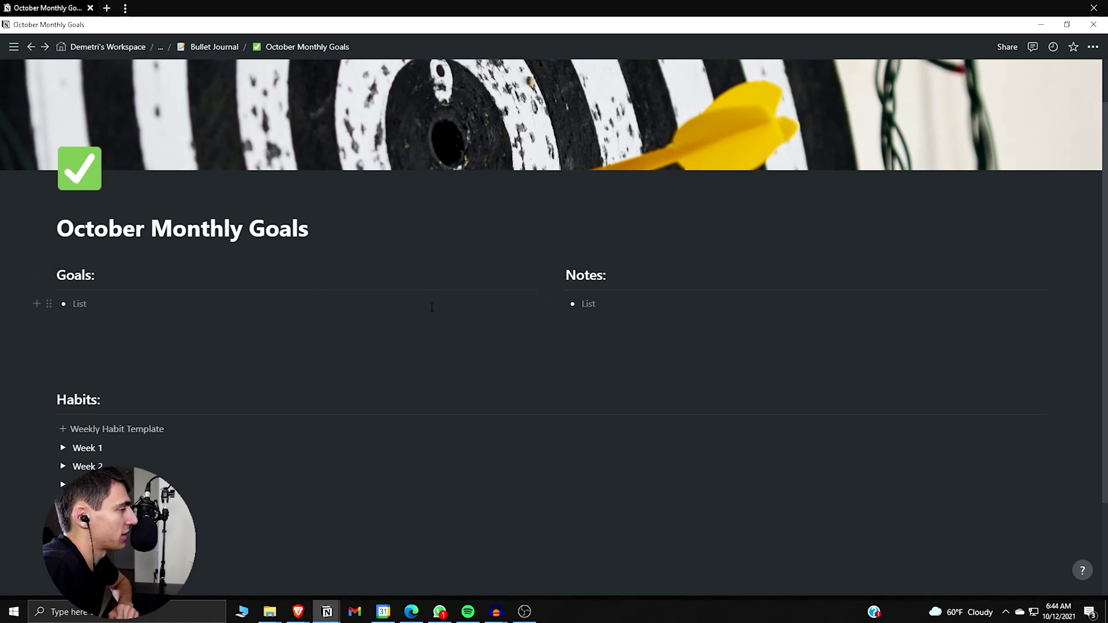
Expand Week 1 under Habits and review its Monday-to-Sunday habit to-dos
{"action": "scroll", "coordinate": [431, 306], "scroll_direction": "down", "scroll_amount": 2}
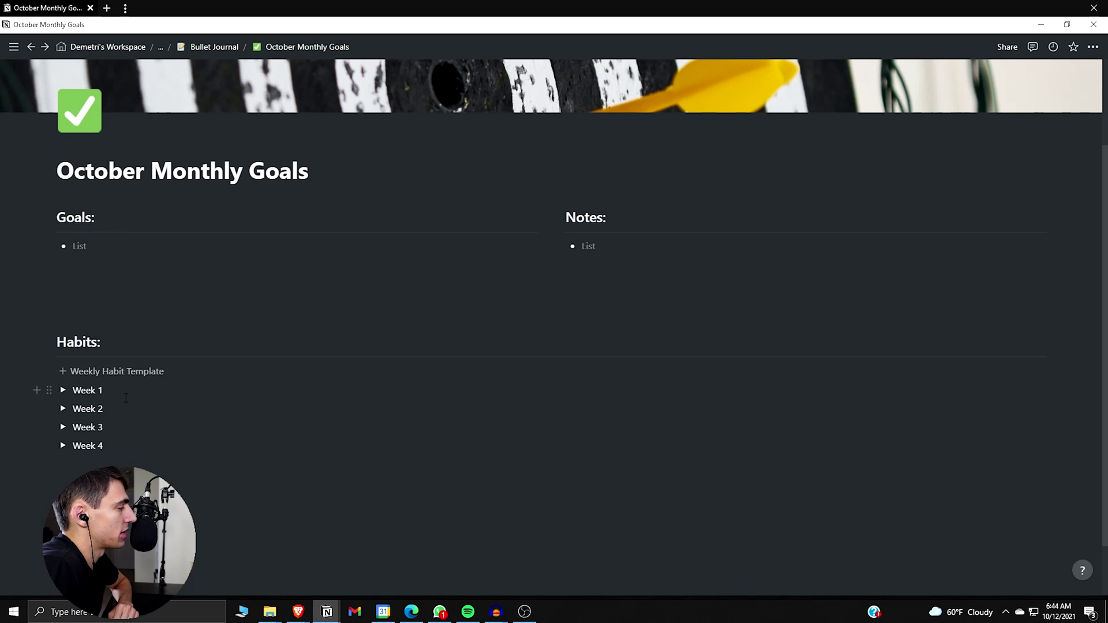
{"action": "left_click", "coordinate": [61, 390]}
{"action": "scroll", "coordinate": [279, 354], "scroll_direction": "down", "scroll_amount": 2}
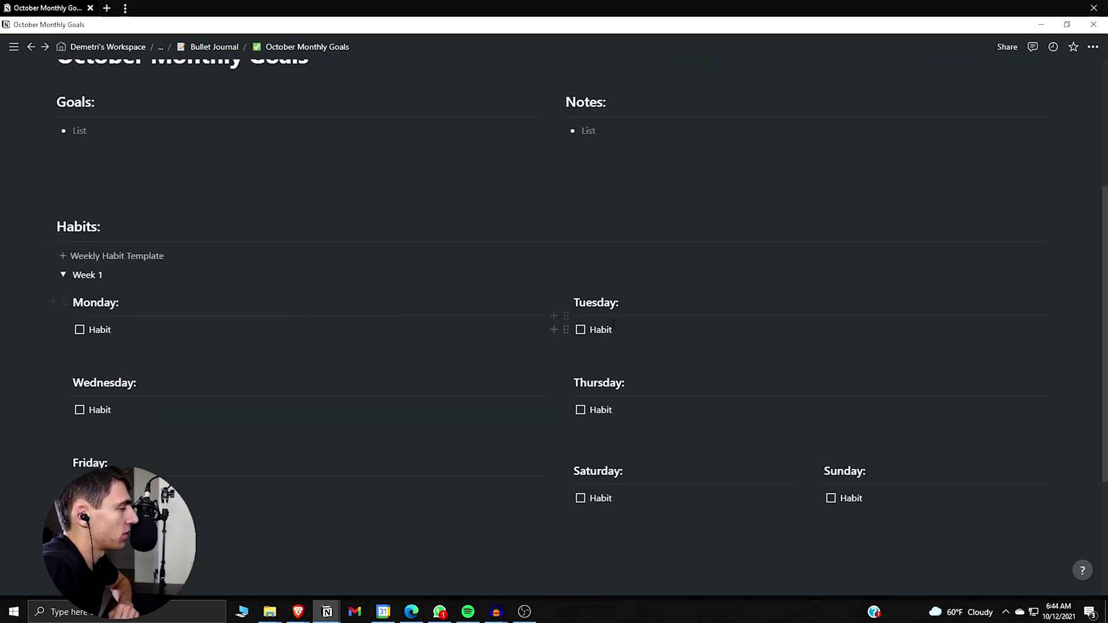
{"action": "scroll", "coordinate": [613, 323], "scroll_direction": "down", "scroll_amount": 2}
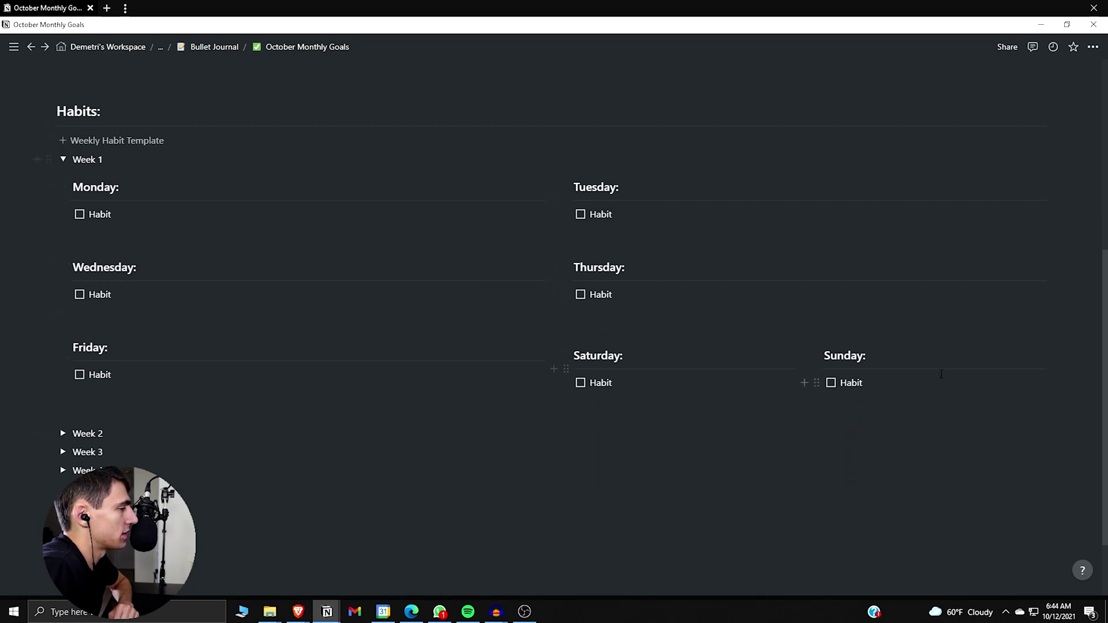
{"action": "scroll", "coordinate": [319, 325], "scroll_direction": "up", "scroll_amount": 1}
{"action": "scroll", "coordinate": [319, 325], "scroll_direction": "down", "scroll_amount": 1}
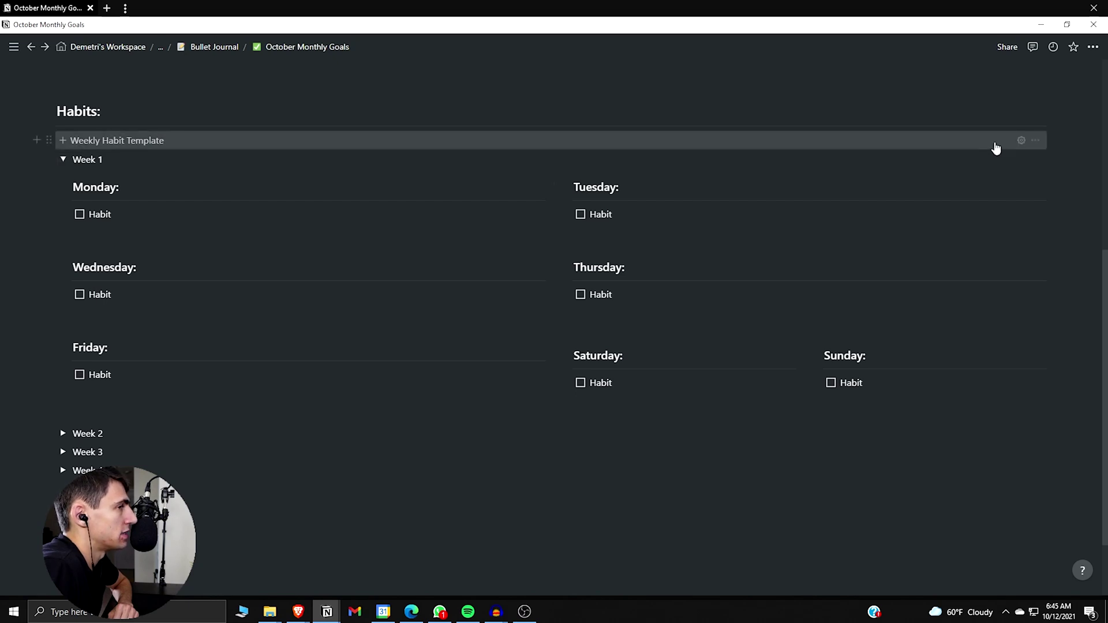
Open the Weekly Habit Template's configuration and scroll through its day-by-day contents
{"action": "left_click", "coordinate": [1019, 142]}
{"action": "scroll", "coordinate": [282, 271], "scroll_direction": "down", "scroll_amount": 1}
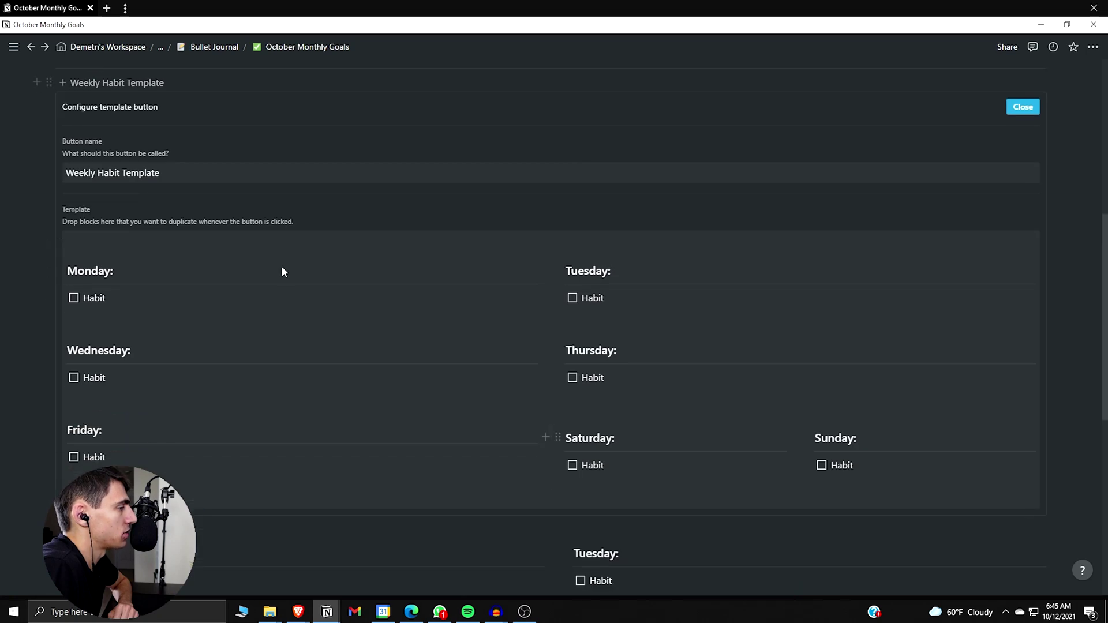
{"action": "scroll", "coordinate": [522, 303], "scroll_direction": "down", "scroll_amount": 2}
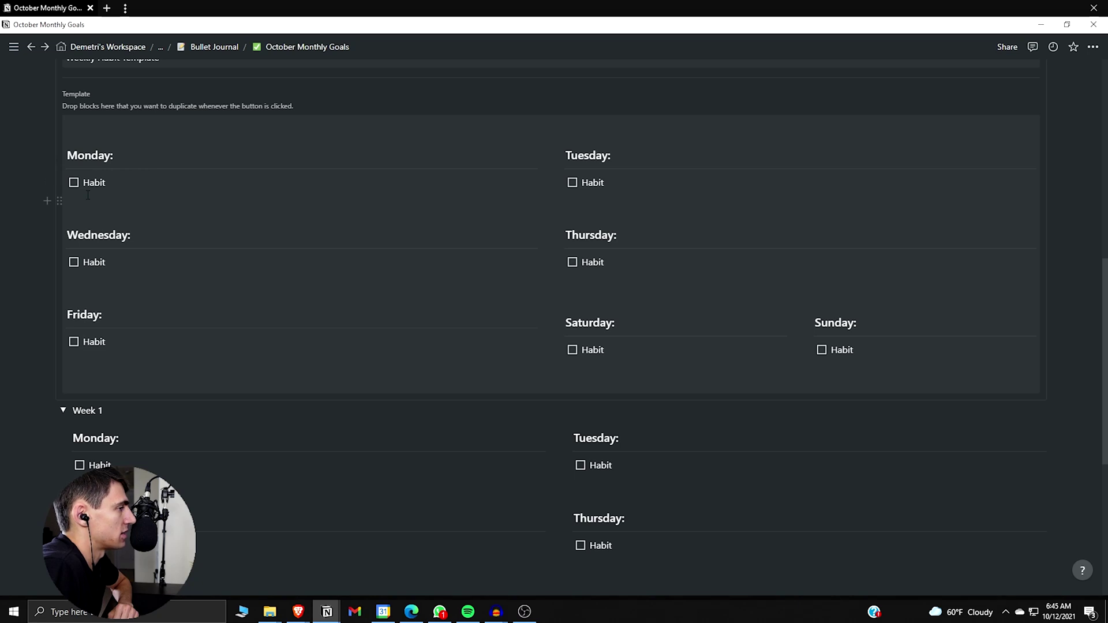
{"action": "scroll", "coordinate": [674, 264], "scroll_direction": "up", "scroll_amount": 1}
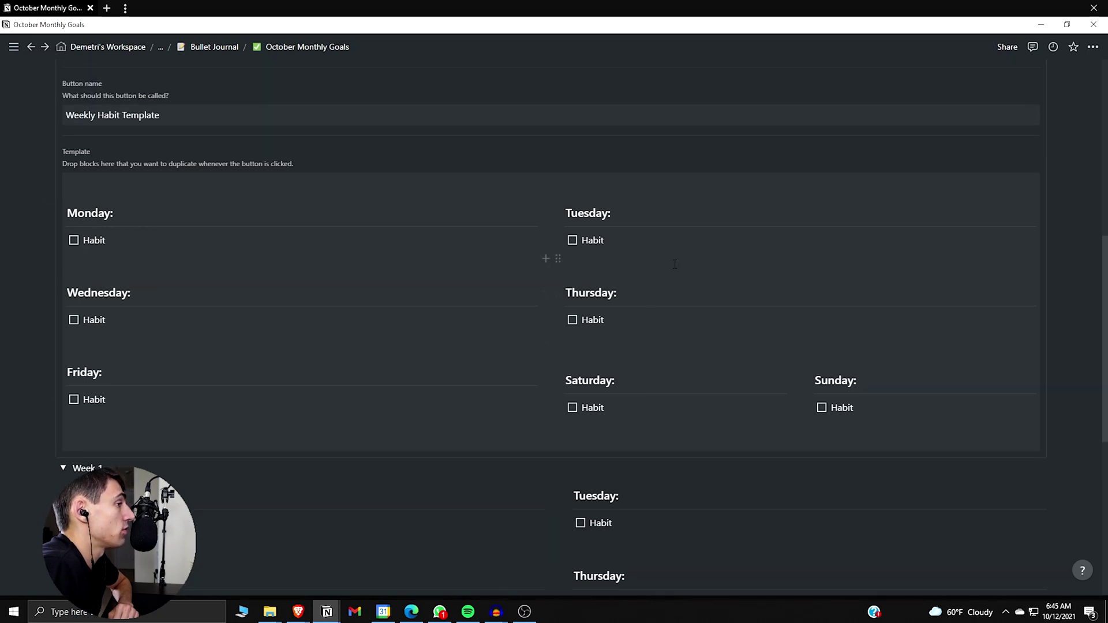
{"action": "scroll", "coordinate": [1011, 125], "scroll_direction": "up", "scroll_amount": 3}
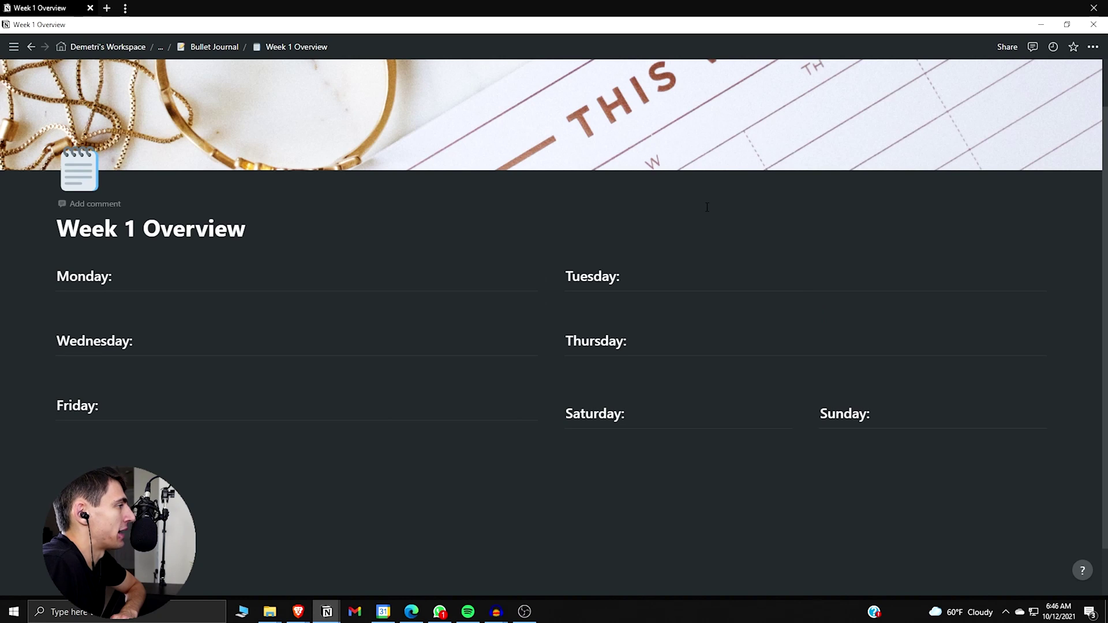
Add empty lines under Monday, Tuesday and Thursday on the Week 1 Overview page
{"action": "left_click", "coordinate": [133, 301]}
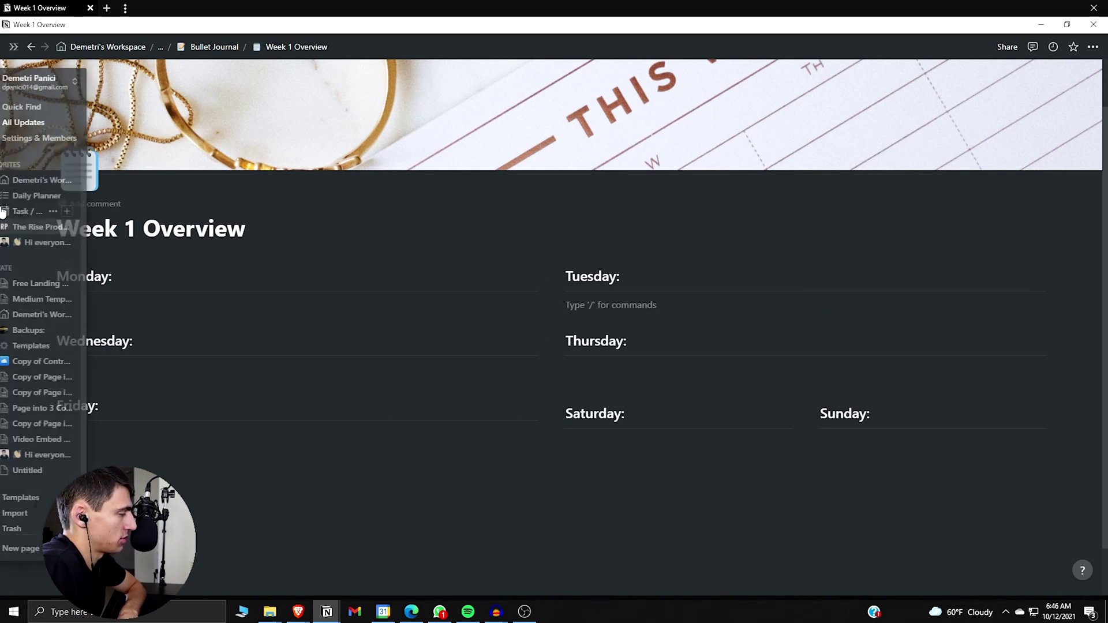
{"action": "key", "text": "Return"}
{"action": "left_click", "coordinate": [154, 323]}
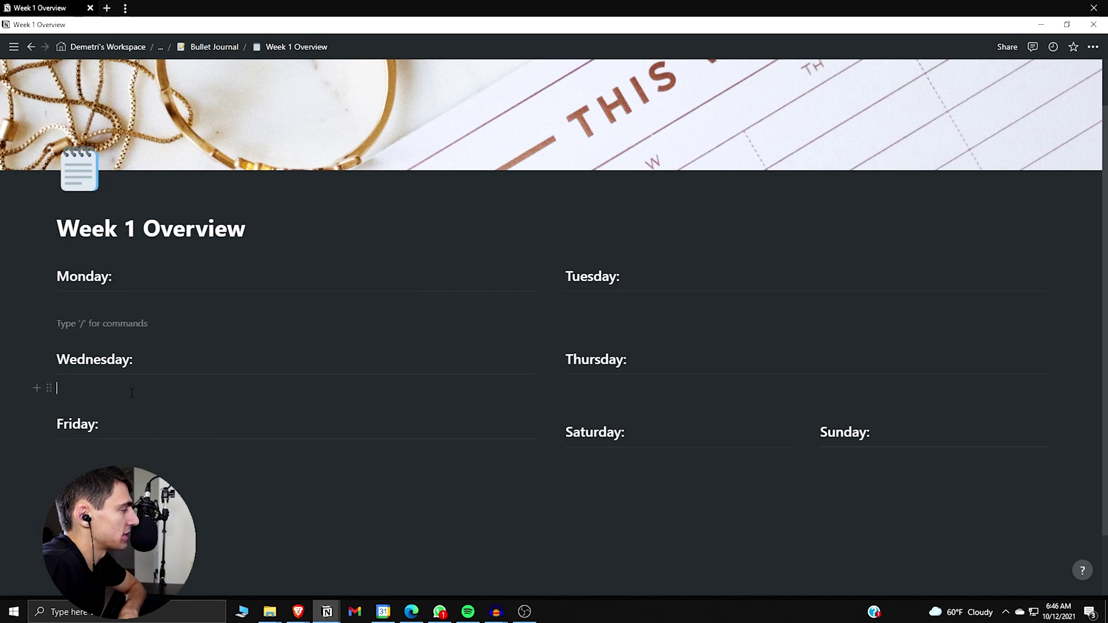
{"action": "left_click", "coordinate": [639, 398]}
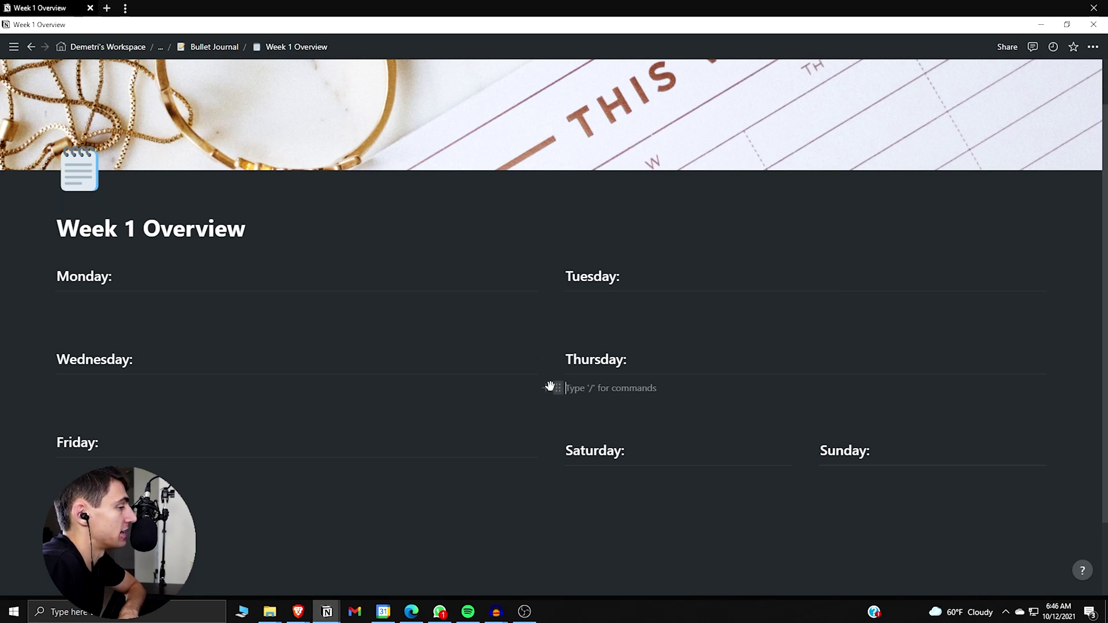
{"action": "scroll", "coordinate": [162, 274], "scroll_direction": "down", "scroll_amount": 1}
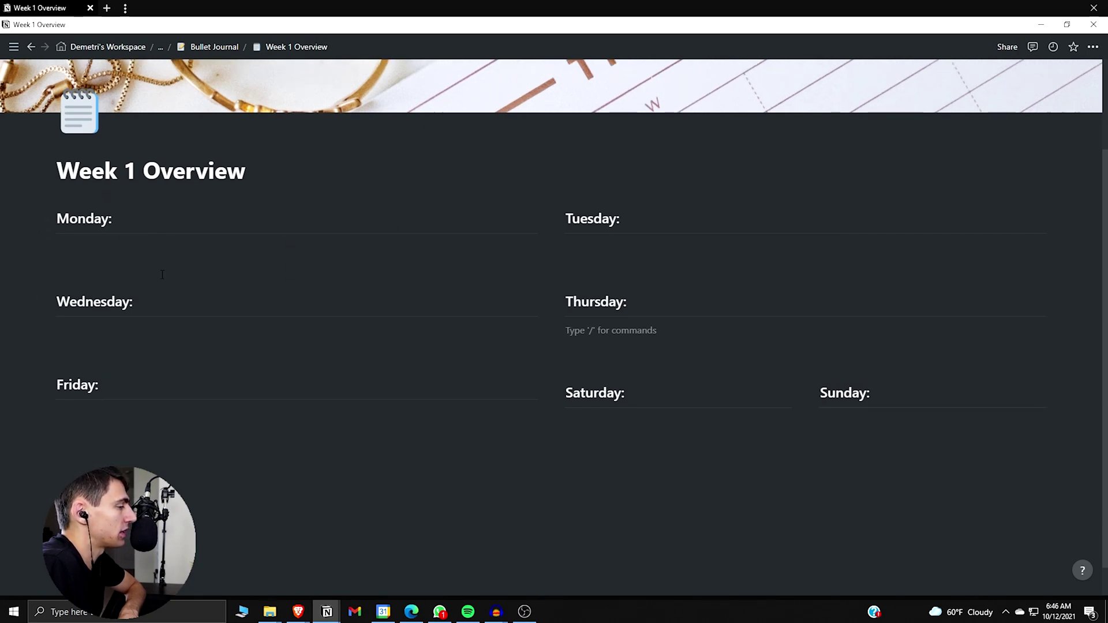
Under Monday, add a 'record videos' to-do followed by a 'lunch with family' bullet
{"action": "left_click", "coordinate": [225, 250]}
{"action": "type", "text": "/to"}
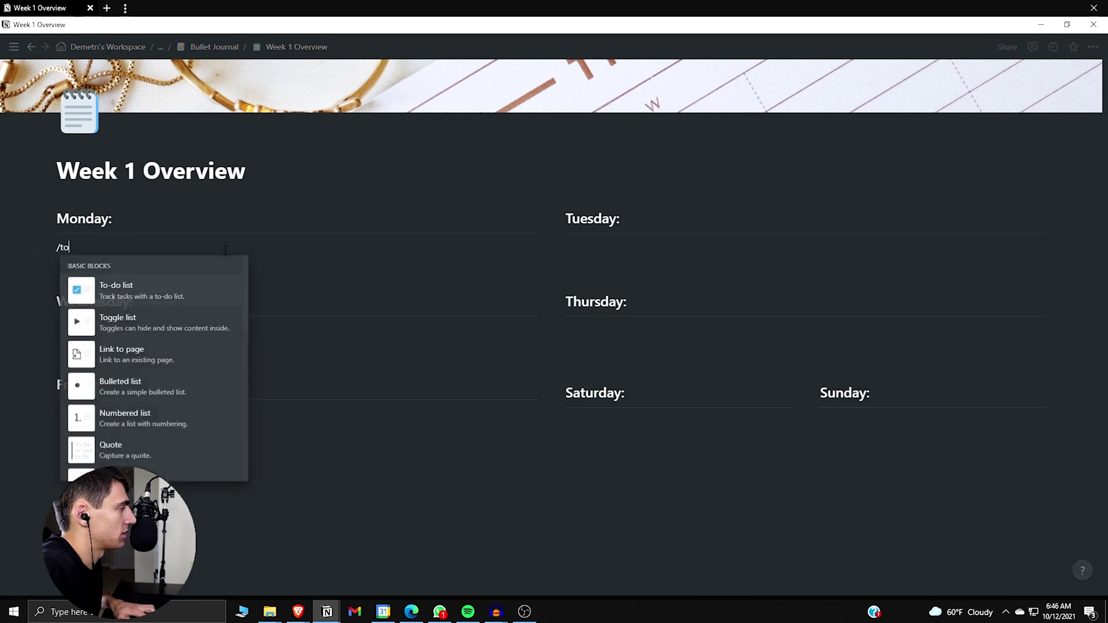
{"action": "key", "text": "Return"}
{"action": "type", "text": "record vid"}
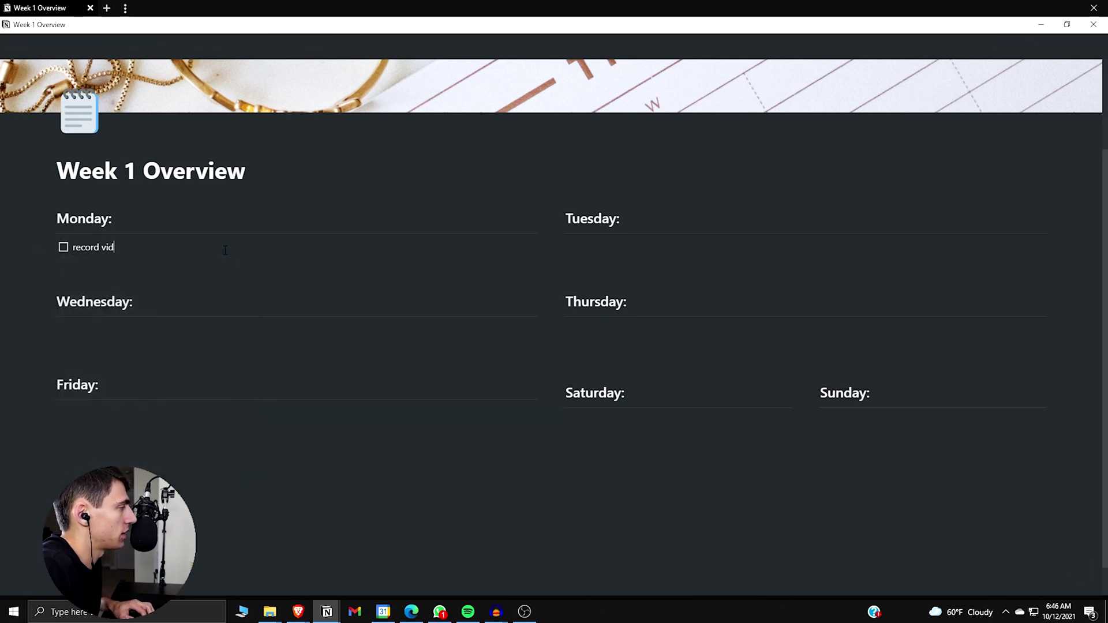
{"action": "type", "text": "eos"}
{"action": "key", "text": "Return"}
{"action": "key", "text": "BackSpace"}
{"action": "type", "text": "- lu"}
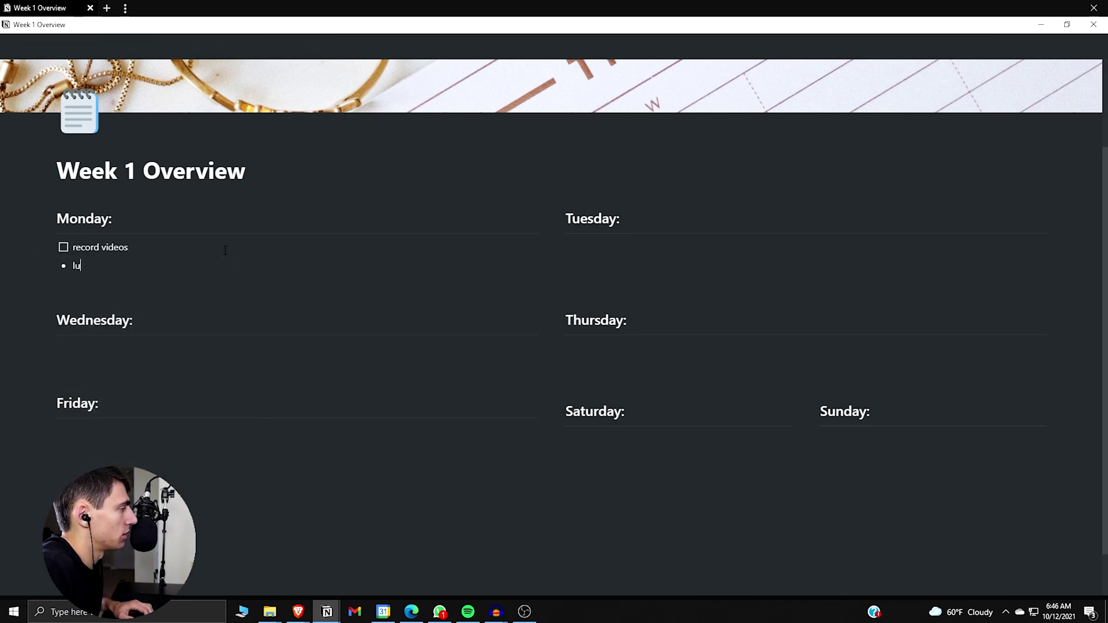
{"action": "type", "text": "nch with family"}
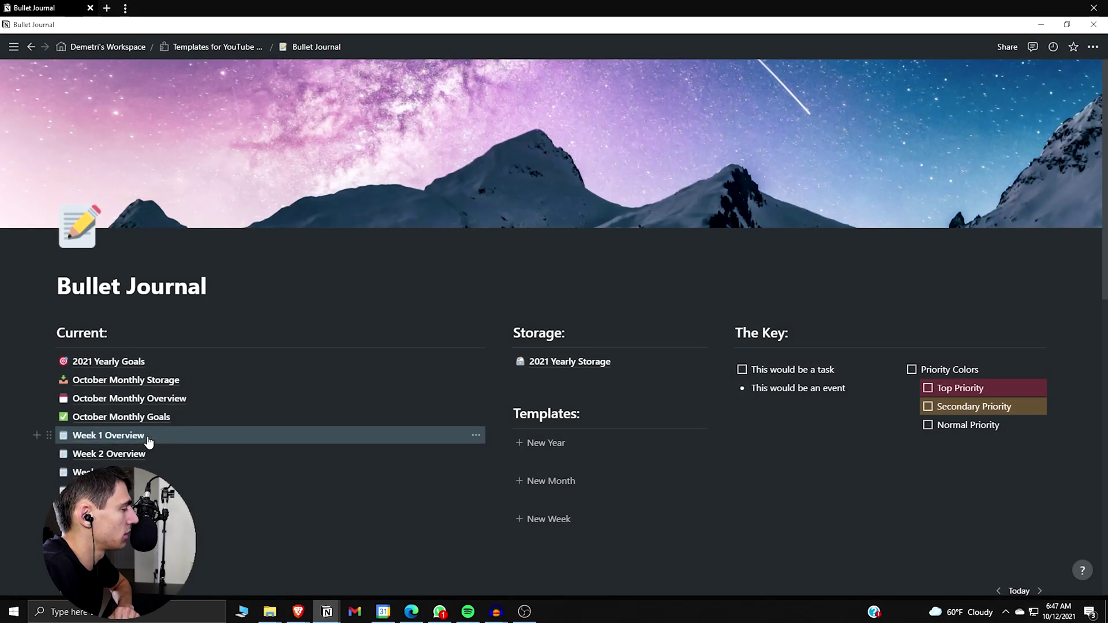
Move October Monthly Overview and Goals into October Monthly Storage's Monthly column
{"action": "left_click_drag", "start_coordinate": [153, 398], "coordinate": [133, 385]}
{"action": "left_click", "coordinate": [133, 380]}
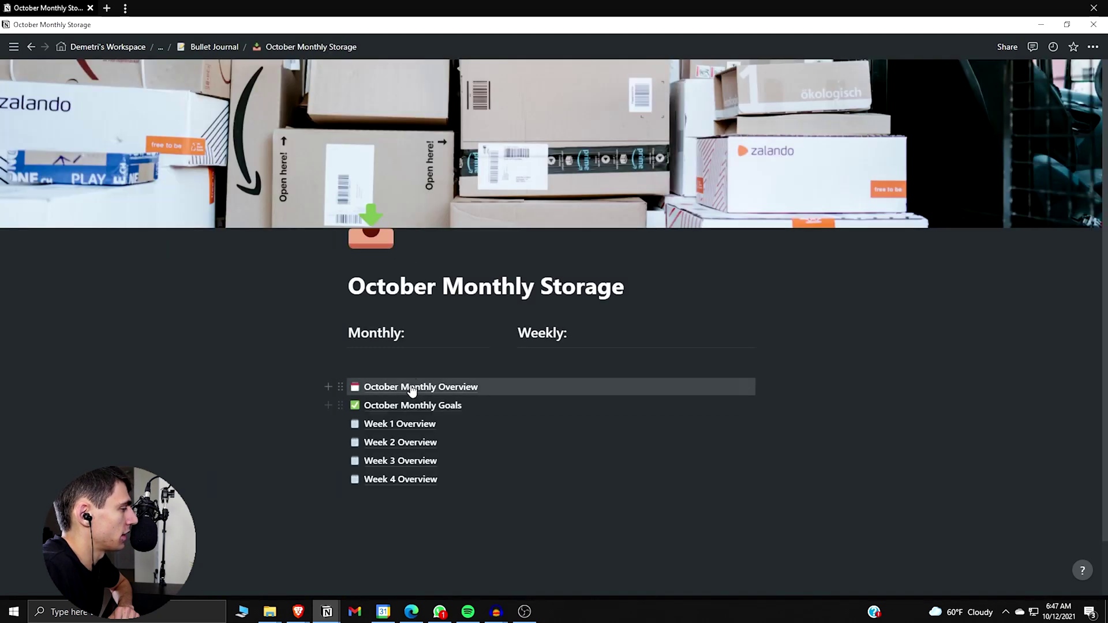
{"action": "left_click_drag", "start_coordinate": [408, 387], "coordinate": [372, 380]}
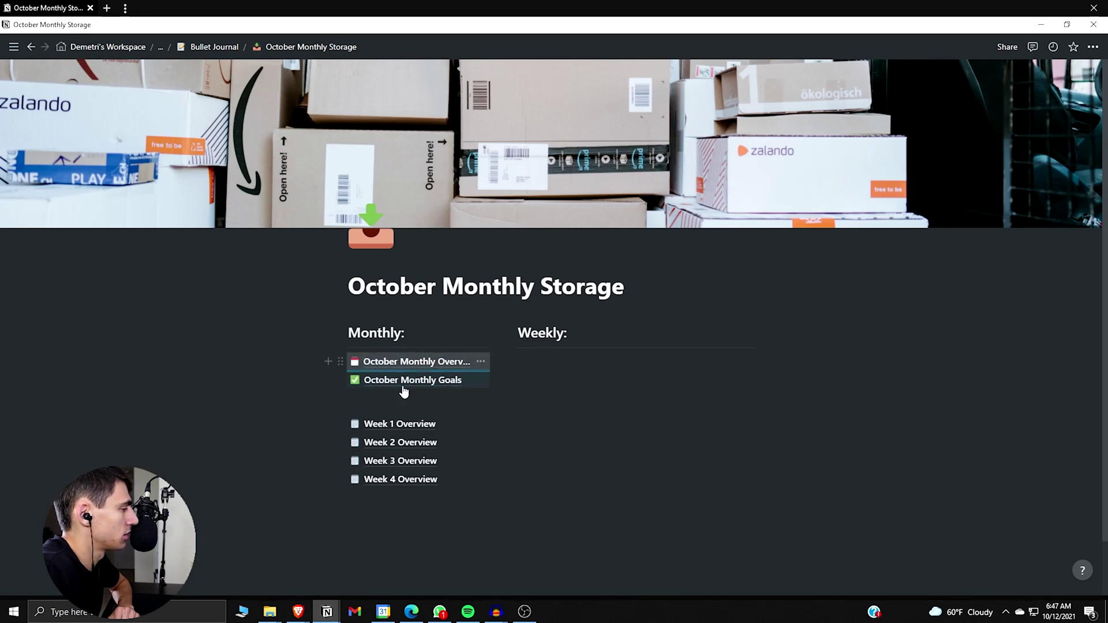
{"action": "left_click_drag", "start_coordinate": [380, 505], "coordinate": [554, 364]}
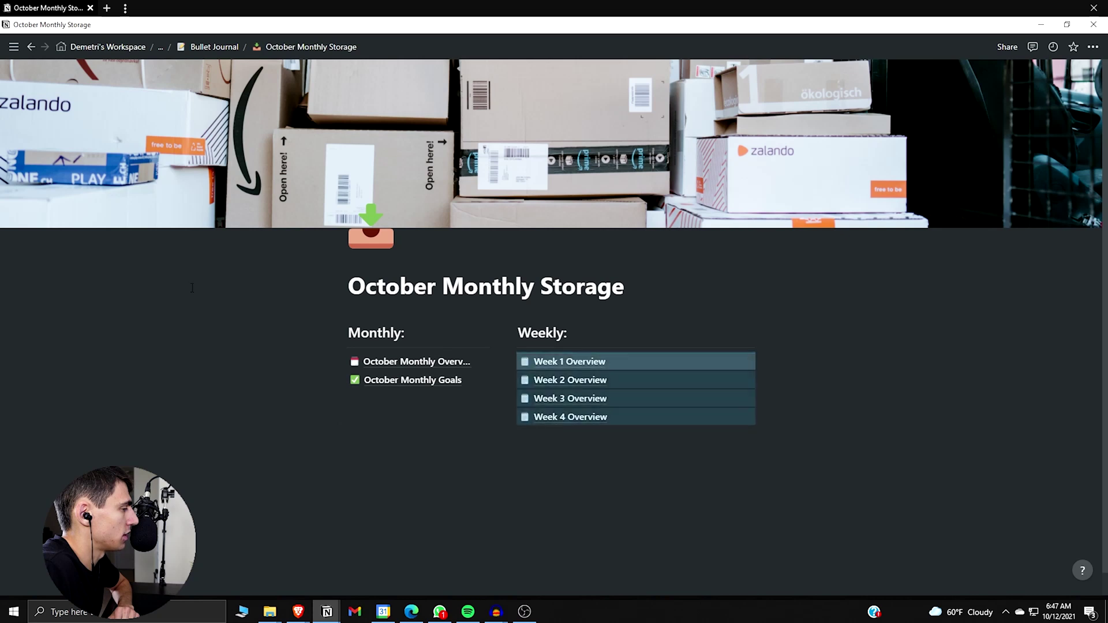
Nest October Monthly Storage in the Yearly column of 2021 Yearly Storage
{"action": "left_click", "coordinate": [199, 48]}
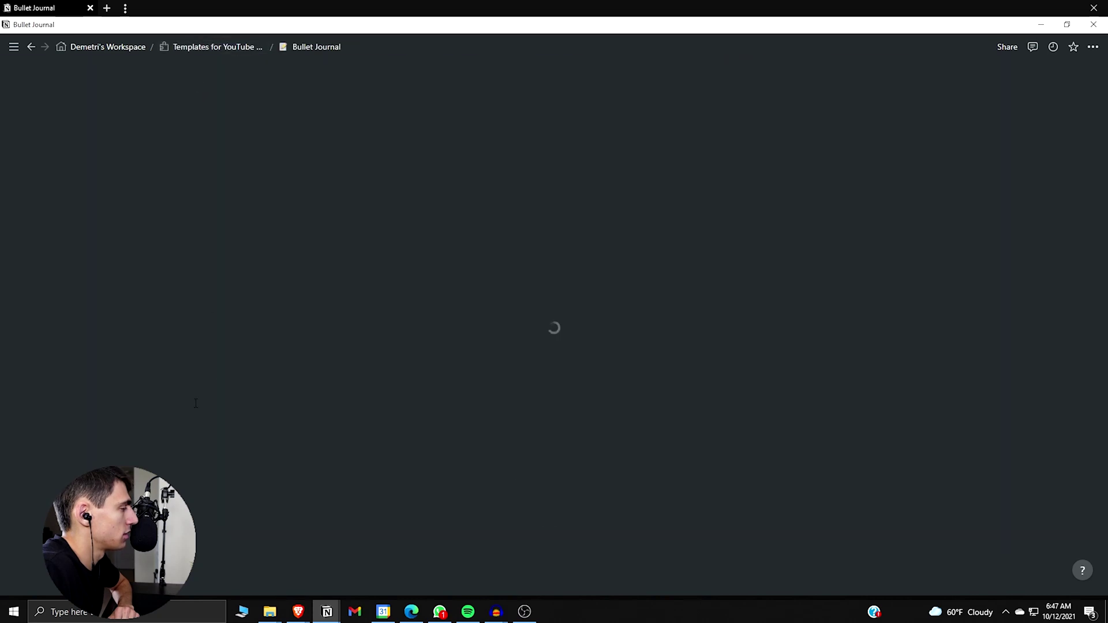
{"action": "left_click_drag", "start_coordinate": [202, 387], "coordinate": [555, 361]}
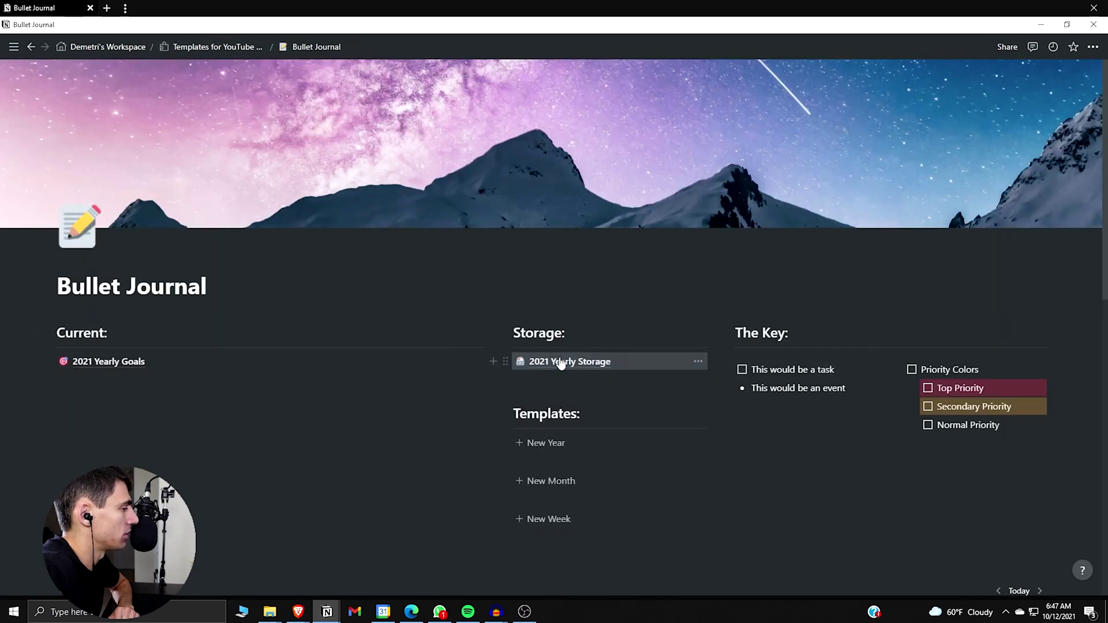
{"action": "left_click", "coordinate": [556, 361]}
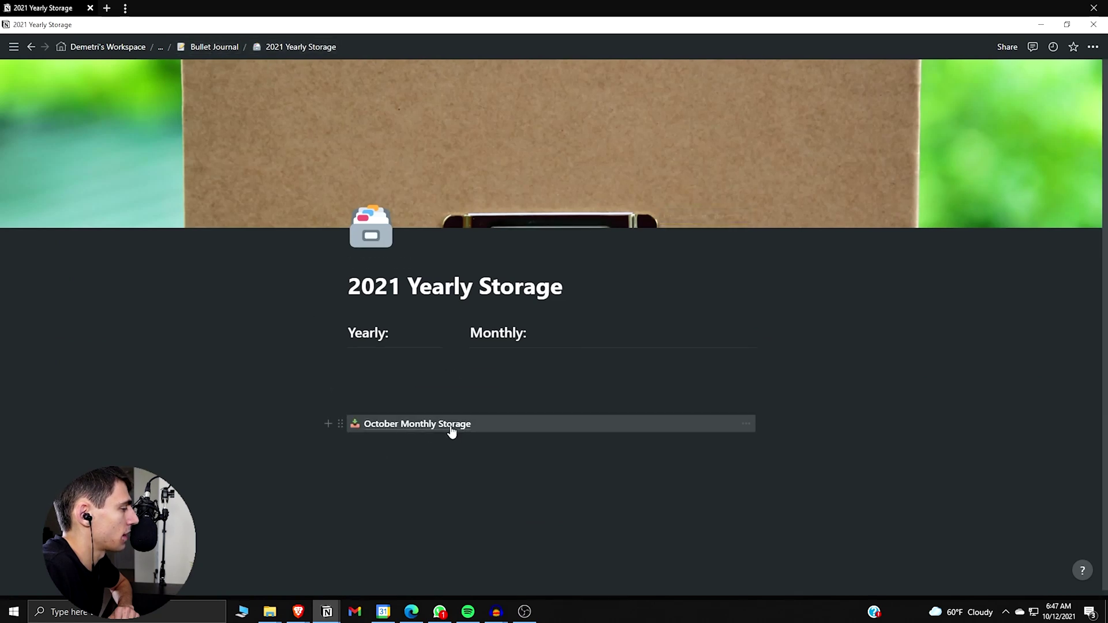
{"action": "left_click_drag", "start_coordinate": [453, 430], "coordinate": [577, 358]}
{"action": "left_click", "coordinate": [380, 359]}
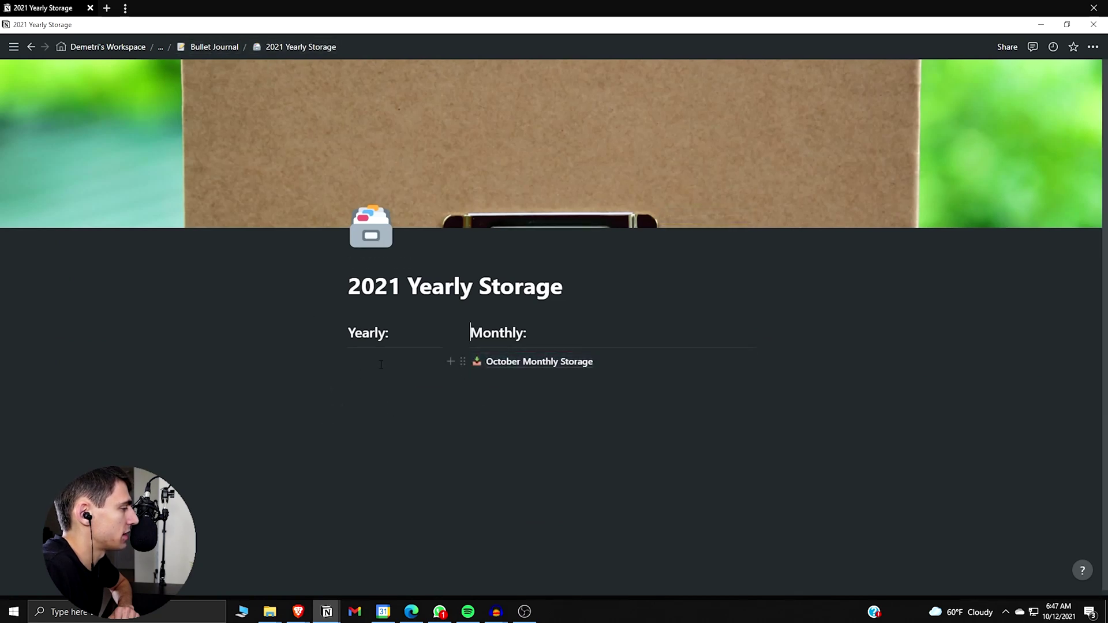
{"action": "left_click_drag", "start_coordinate": [503, 364], "coordinate": [358, 362]}
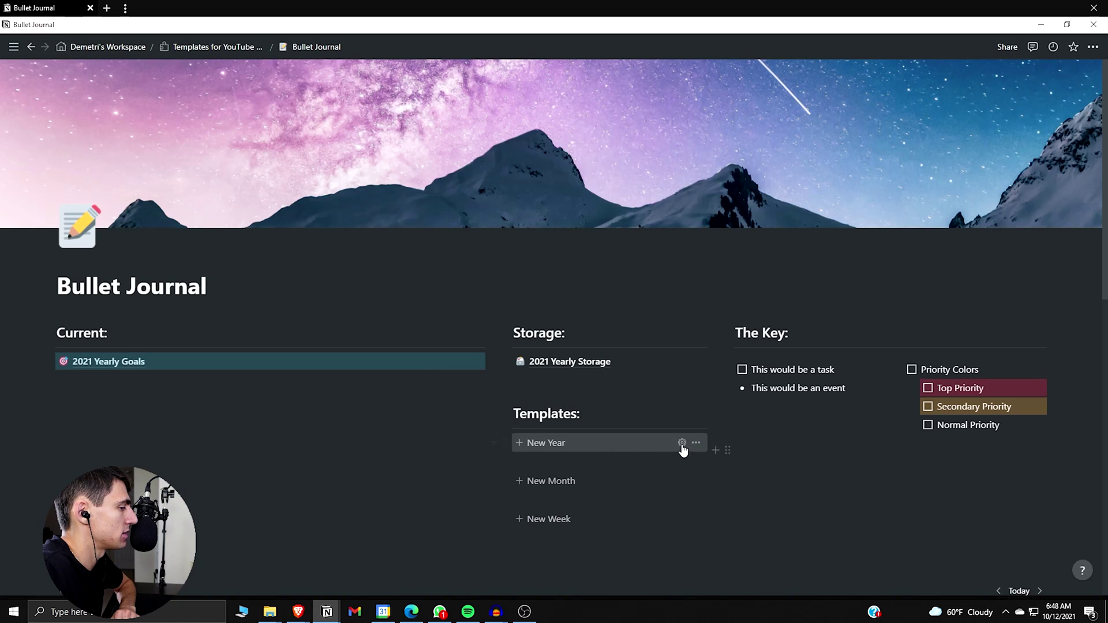
{"action": "left_click", "coordinate": [682, 446]}
Run New Month, move the generated XXXX pages under Current, and delete the leftover empty row
{"action": "left_click", "coordinate": [684, 353]}
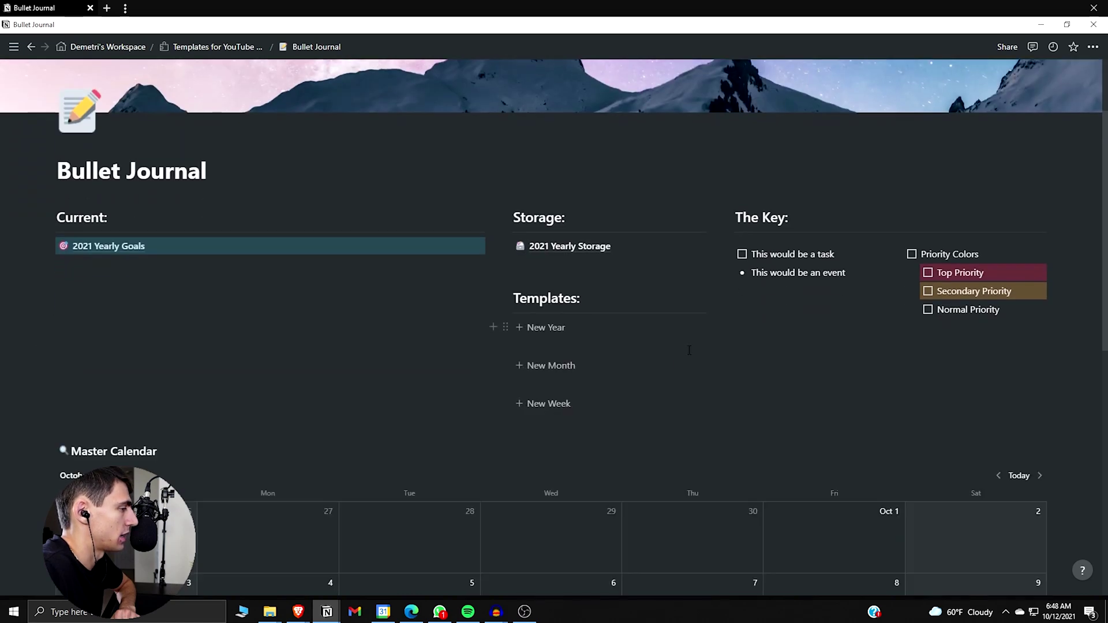
{"action": "left_click", "coordinate": [653, 367]}
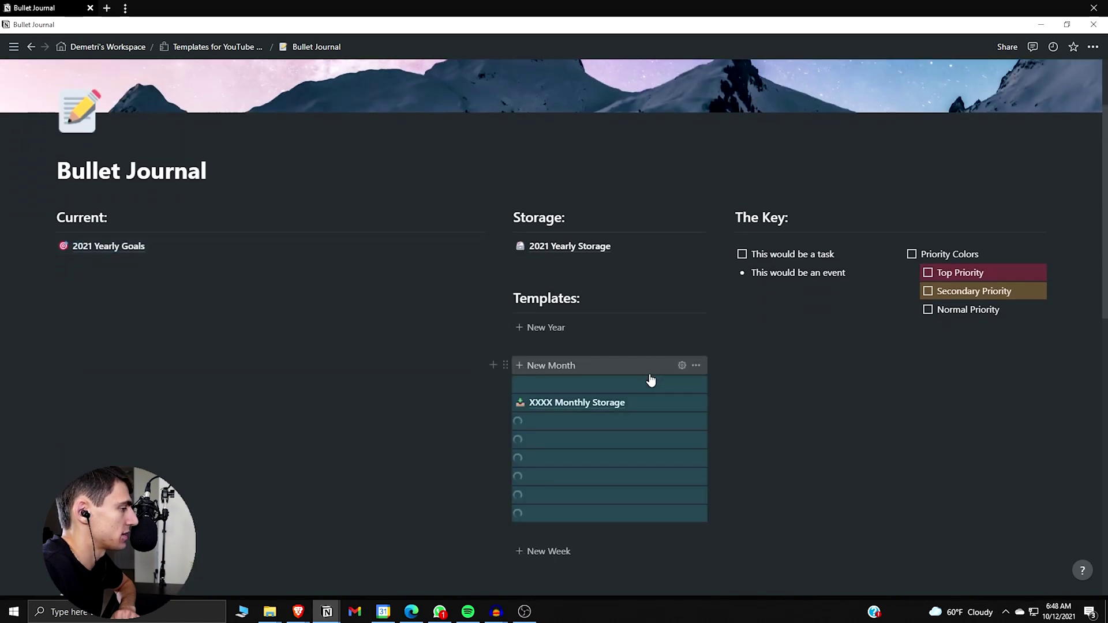
{"action": "scroll", "coordinate": [635, 392], "scroll_direction": "down", "scroll_amount": 1}
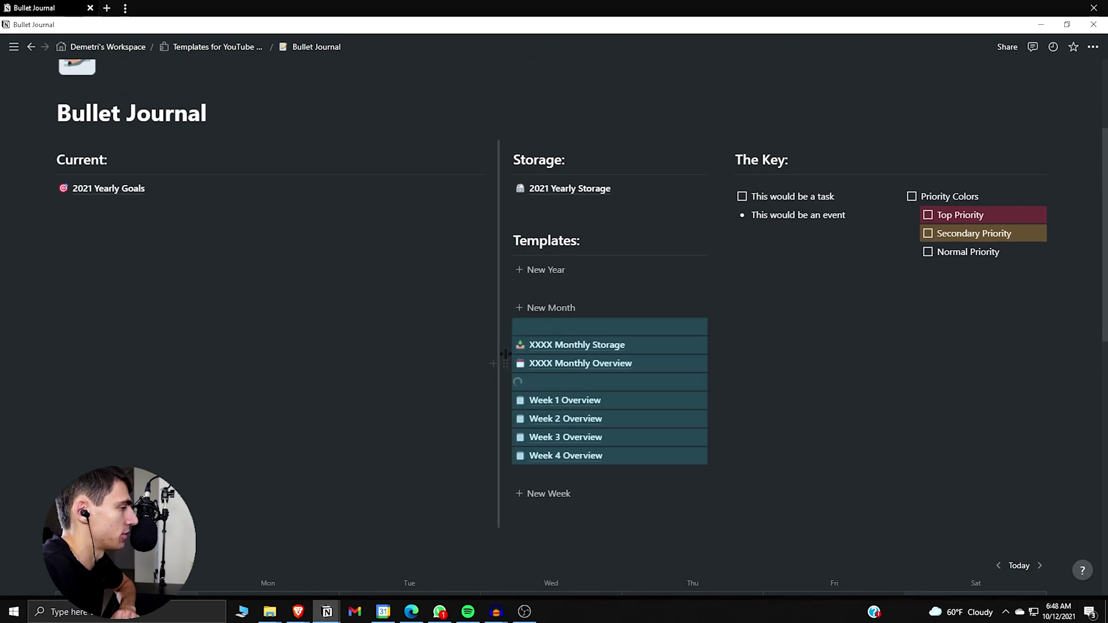
{"action": "left_click_drag", "start_coordinate": [506, 345], "coordinate": [158, 195]}
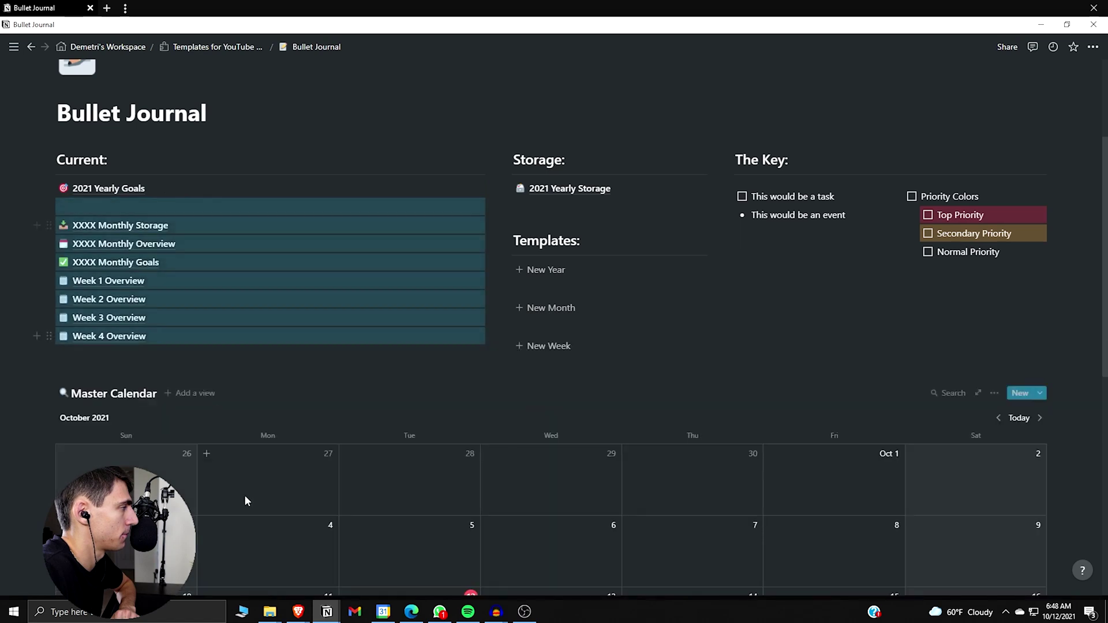
{"action": "left_click", "coordinate": [267, 210]}
{"action": "key", "text": "BackSpace"}
{"action": "key", "text": "BackSpace"}
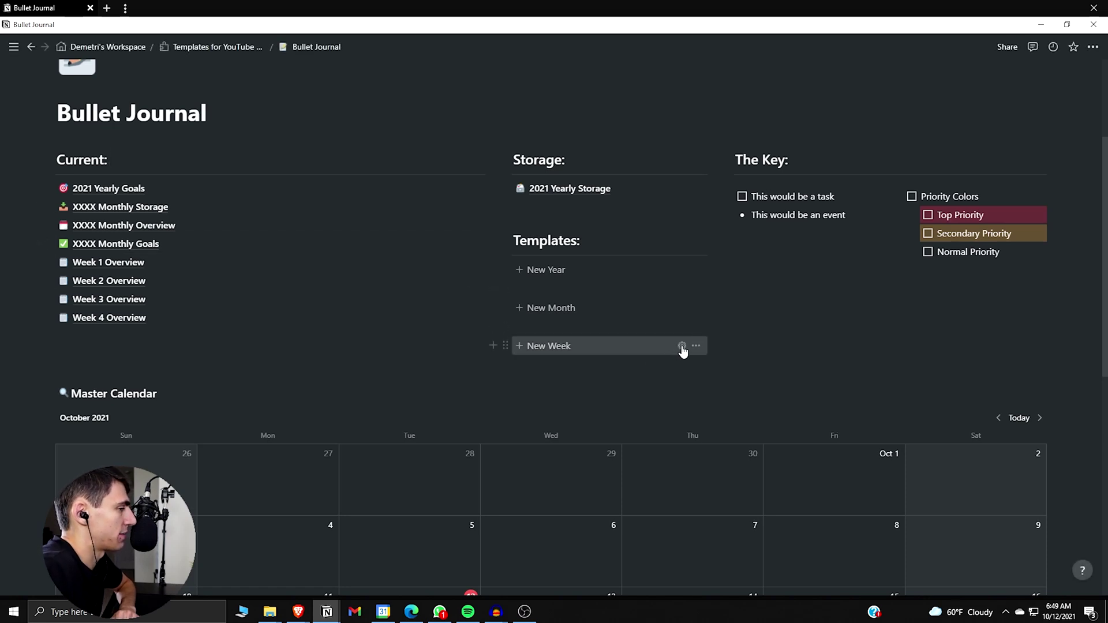
{"action": "left_click", "coordinate": [682, 347]}
{"action": "scroll", "coordinate": [673, 397], "scroll_direction": "down", "scroll_amount": 2}
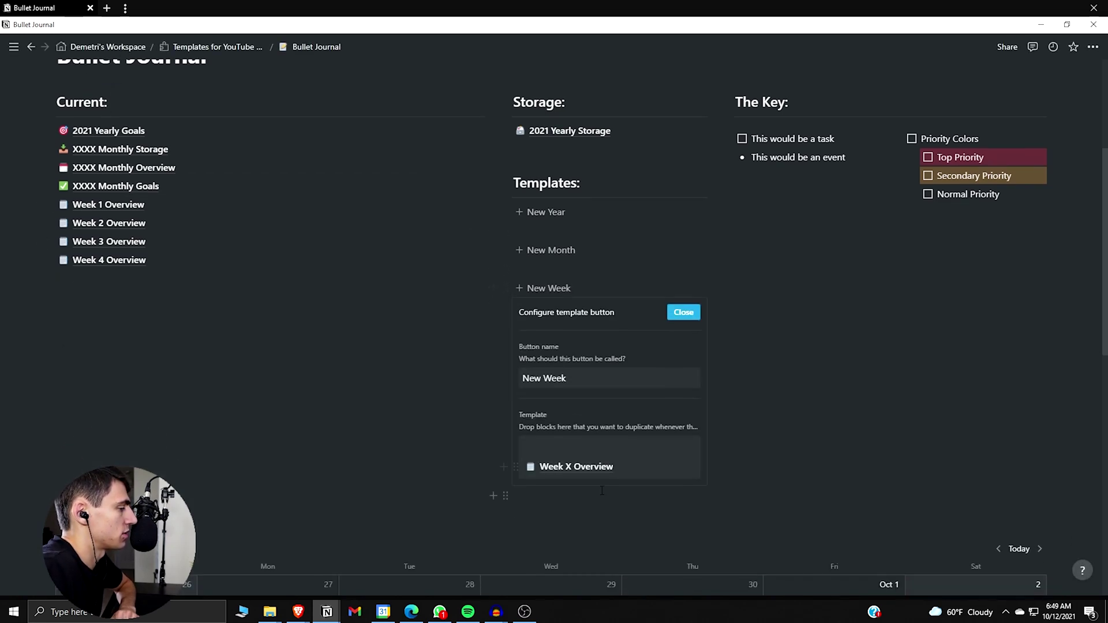
{"action": "left_click", "coordinate": [684, 312]}
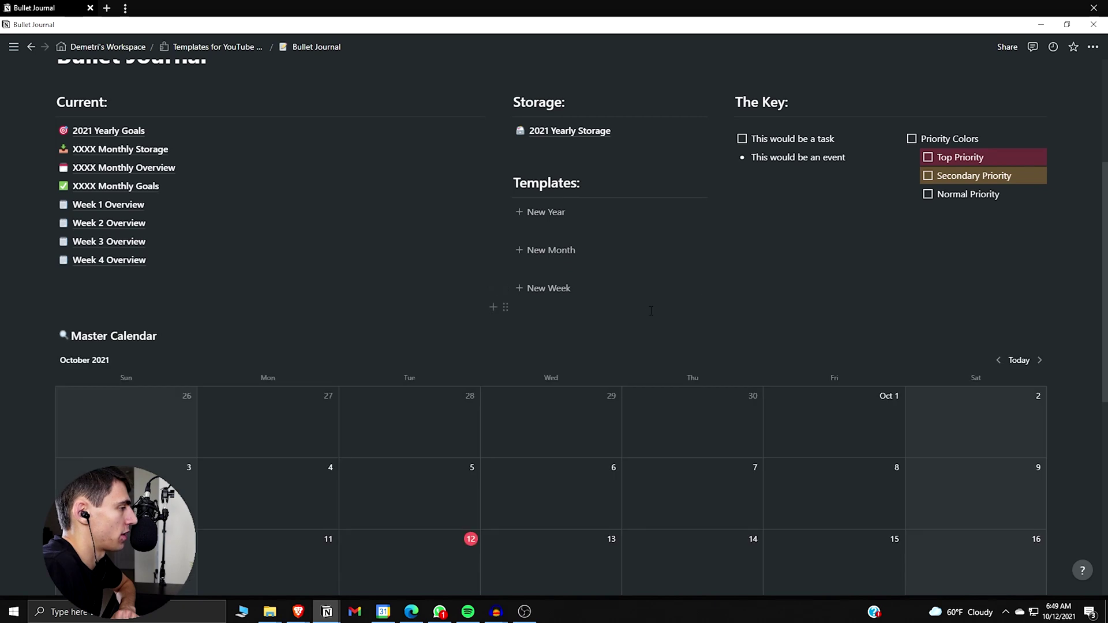
{"action": "left_click", "coordinate": [633, 287]}
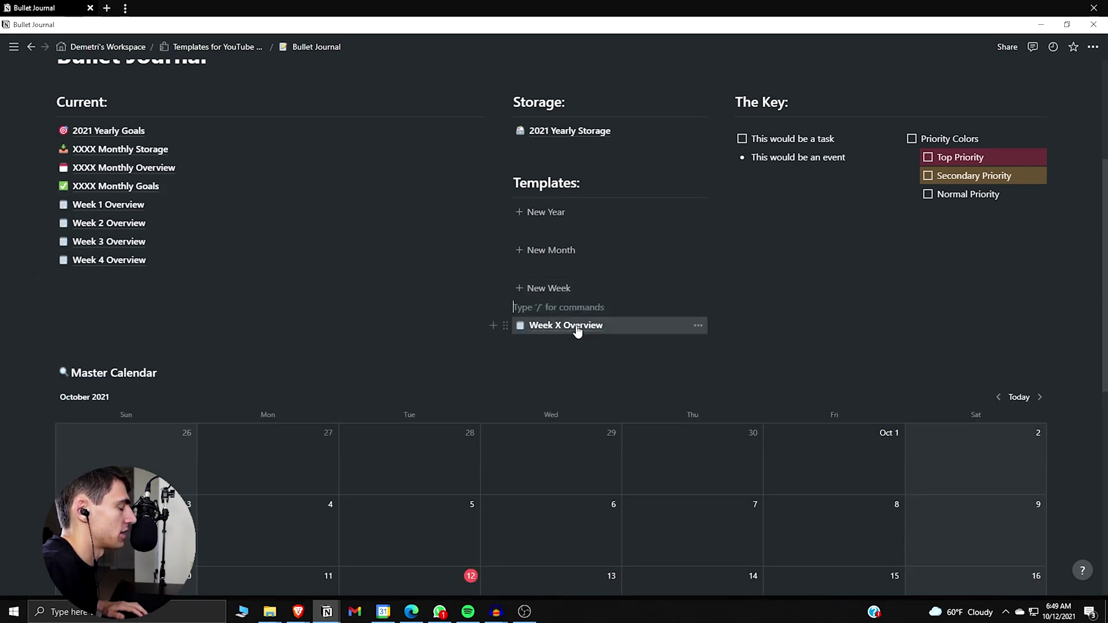
{"action": "key", "text": "ctrl+z"}
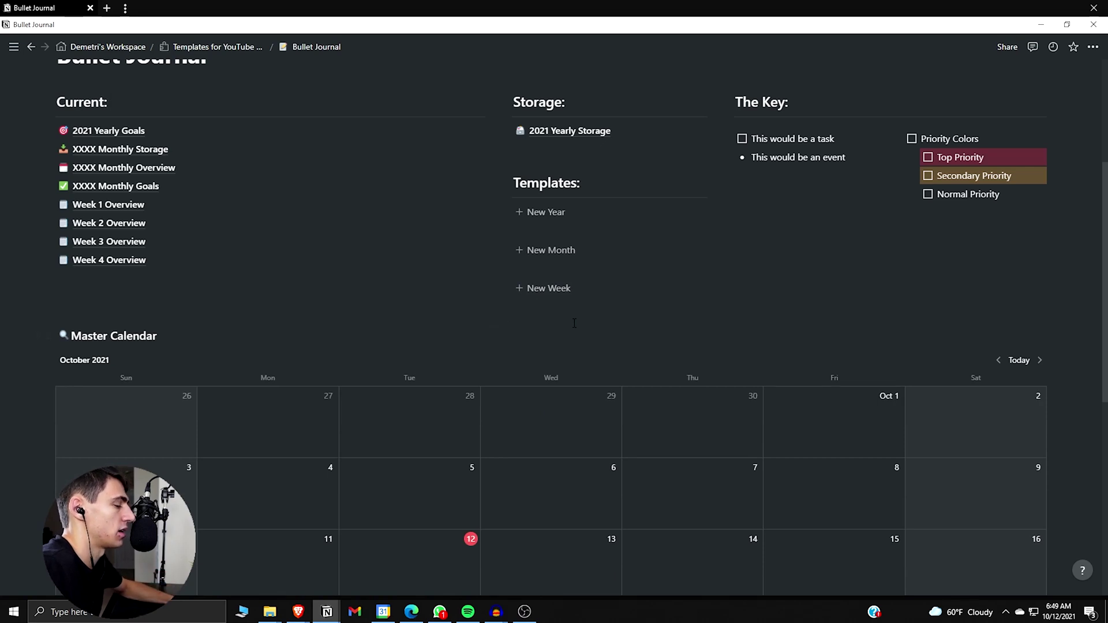